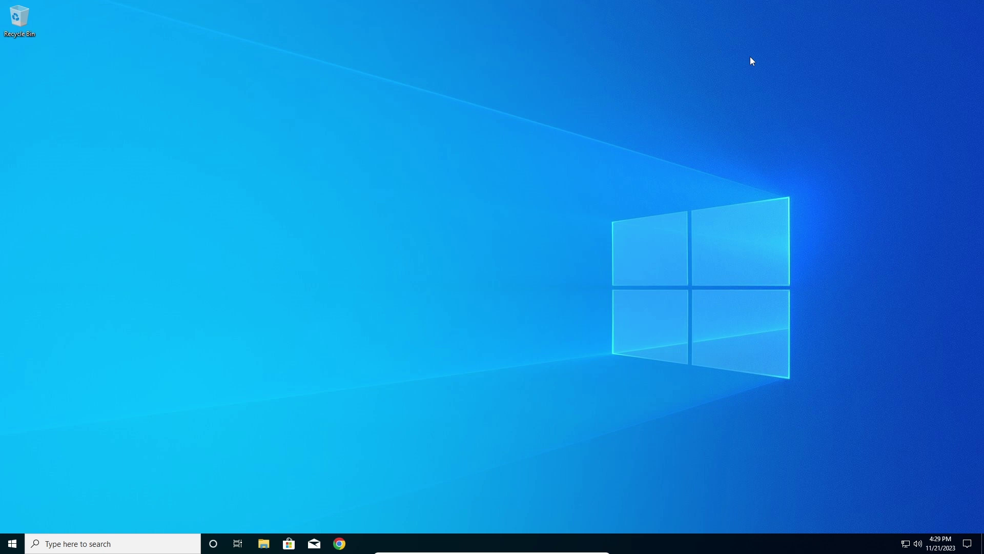
# - Bring up Start search to look for File Explorer
pyautogui.click(12, 543)
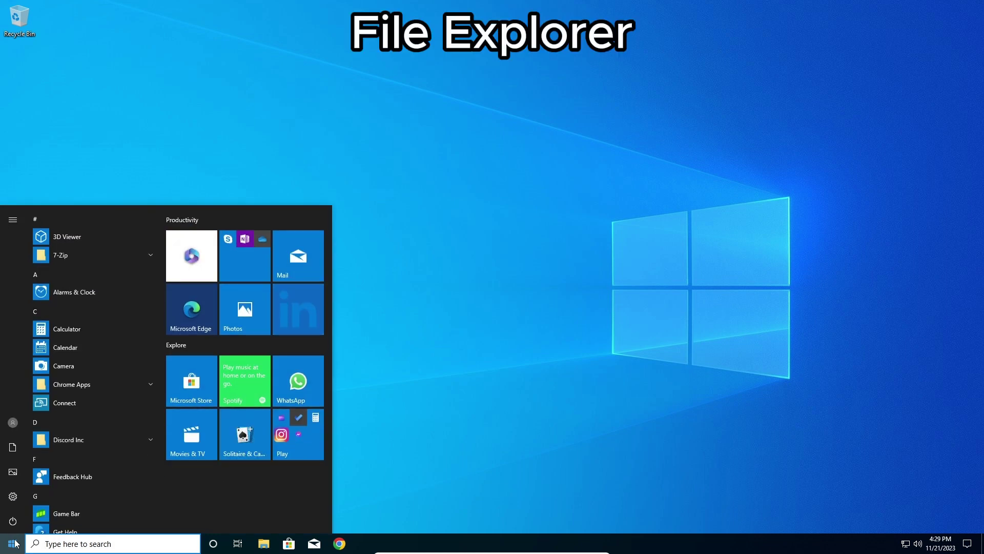
pyautogui.write('File')
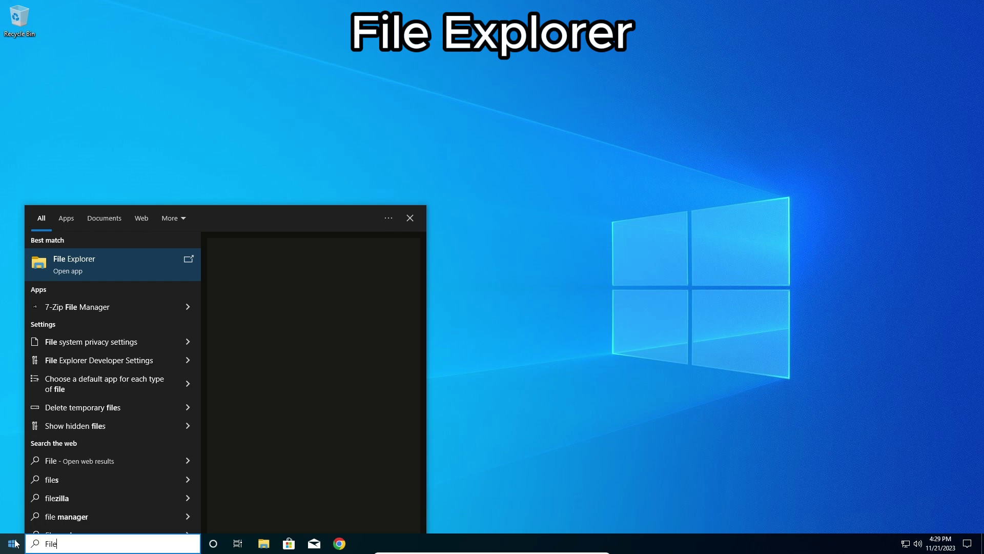
pyautogui.write(' explo')
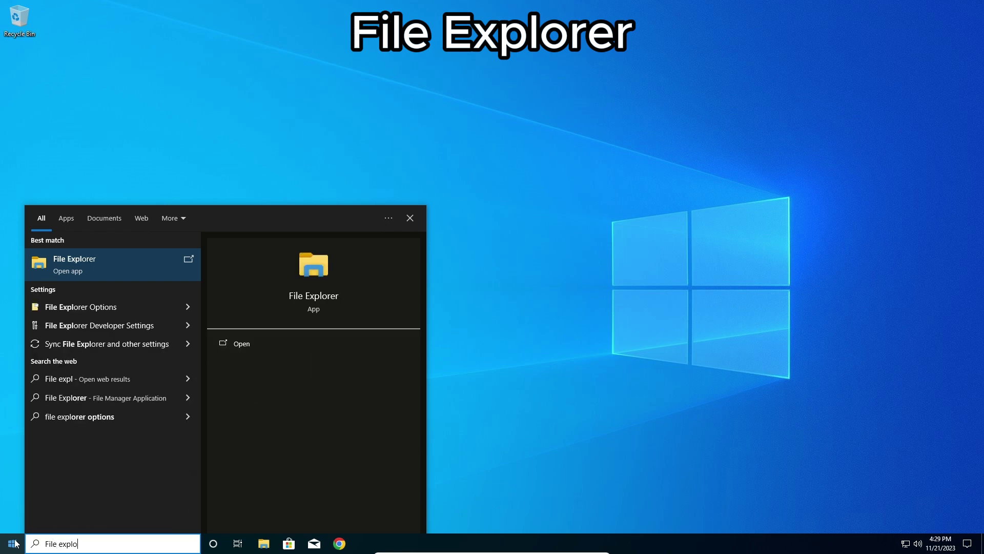
pyautogui.write('rer')
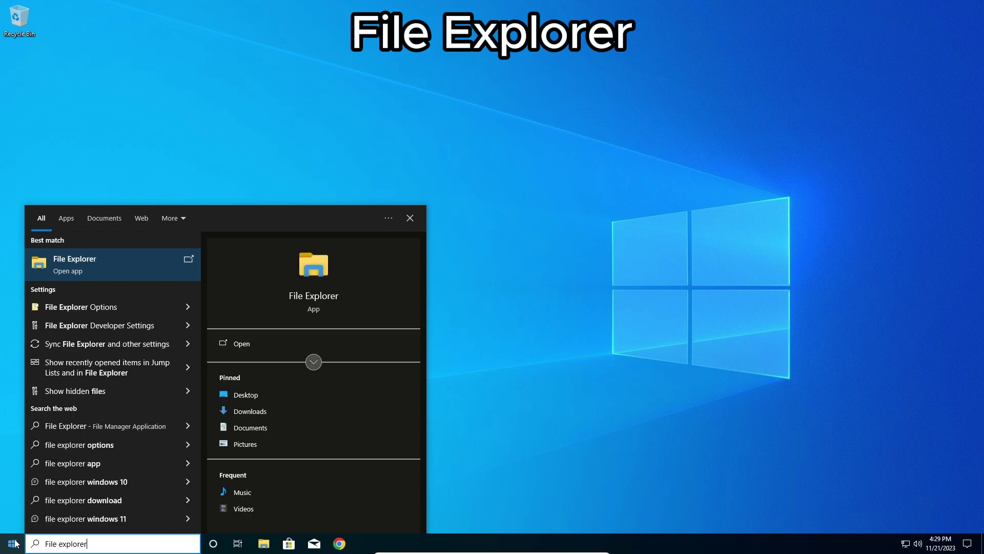
# - Launch File Explorer and browse This PC to C:\Windows, selecting SoftwareDistribution
pyautogui.click(130, 267)
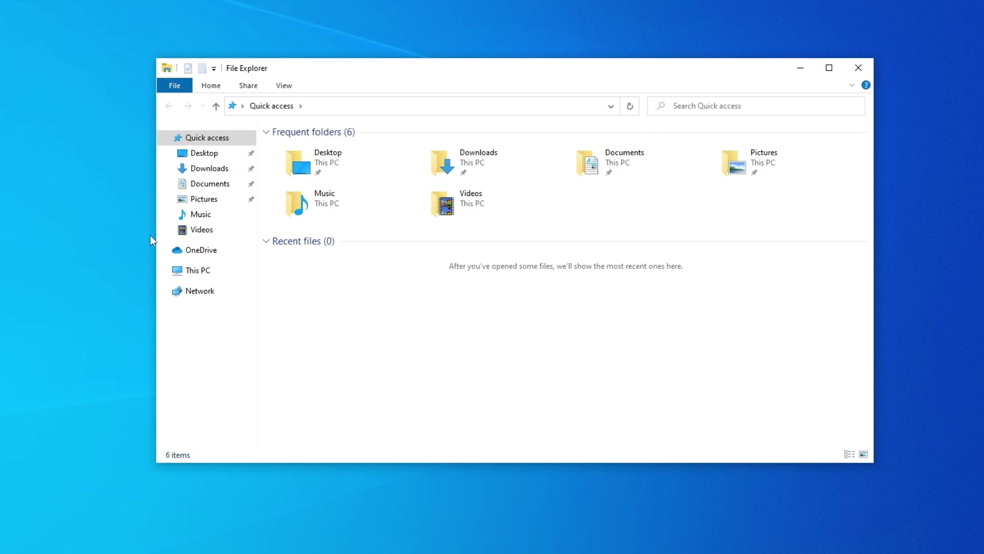
pyautogui.moveTo(198, 271)
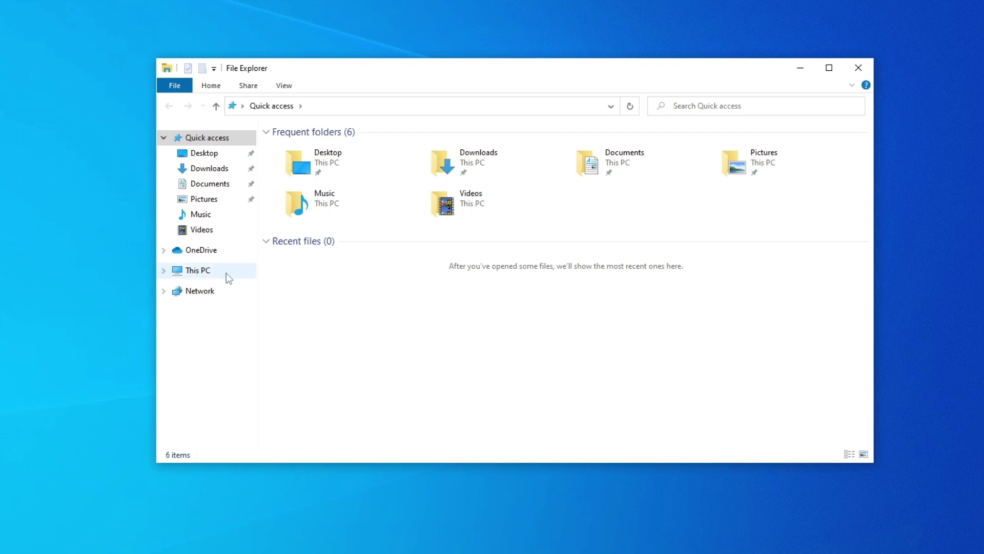
pyautogui.click(226, 273)
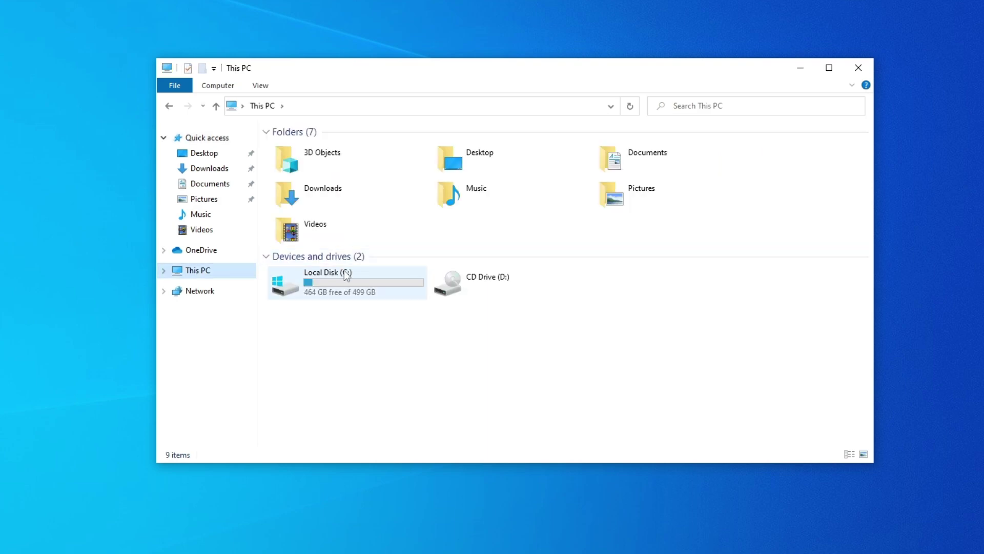
pyautogui.doubleClick(373, 270)
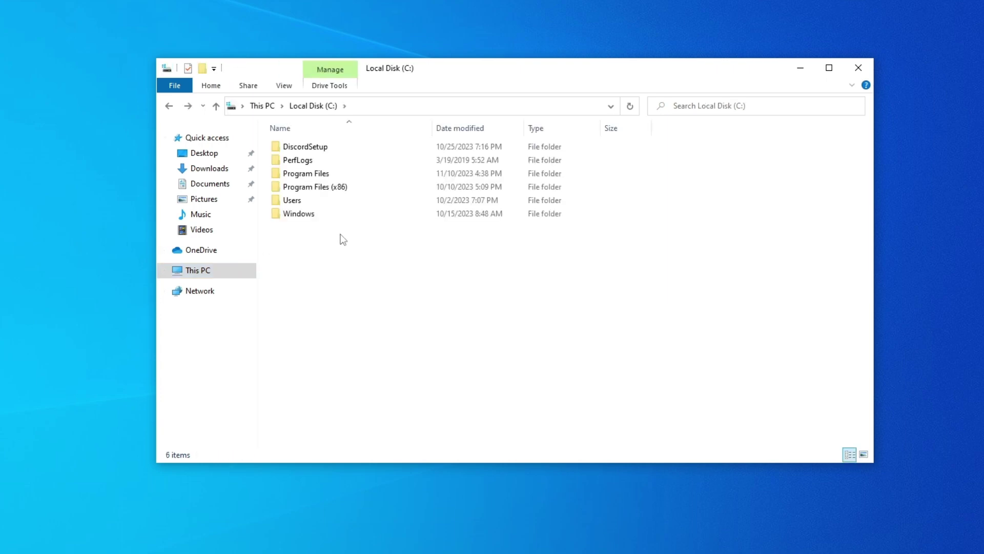
pyautogui.doubleClick(321, 212)
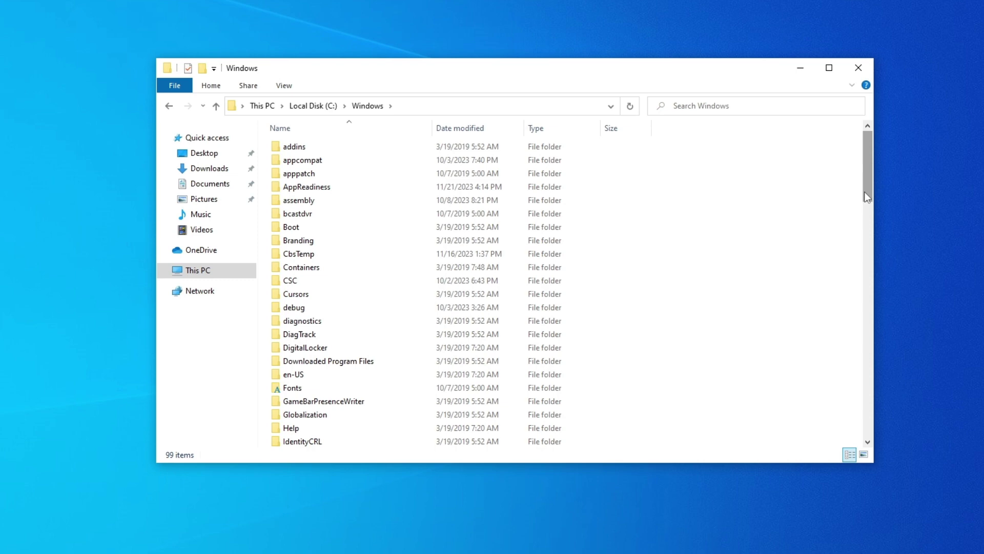
pyautogui.moveTo(866, 196)
pyautogui.mouseDown()
pyautogui.moveTo(889, 334)
pyautogui.moveTo(829, 317)
pyautogui.mouseUp()
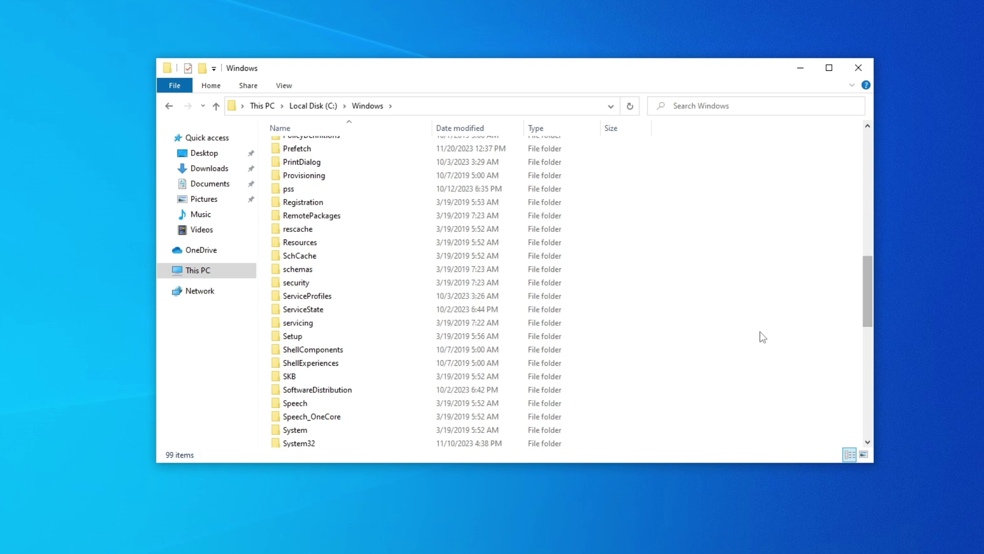
pyautogui.click(413, 388)
# - Open SoftwareDistribution and delete all five items inside it
pyautogui.doubleClick(413, 389)
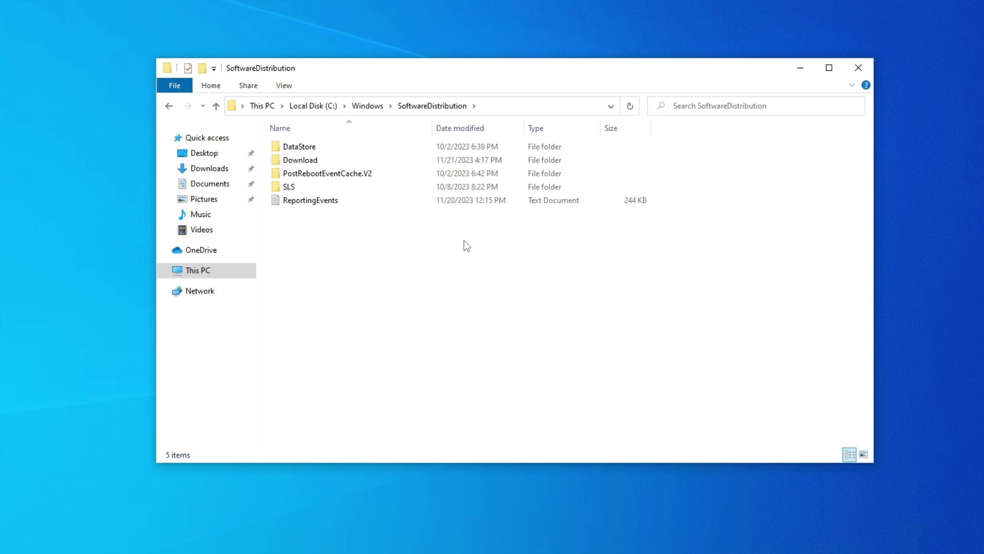
pyautogui.hotkey('ctrl', 'a')
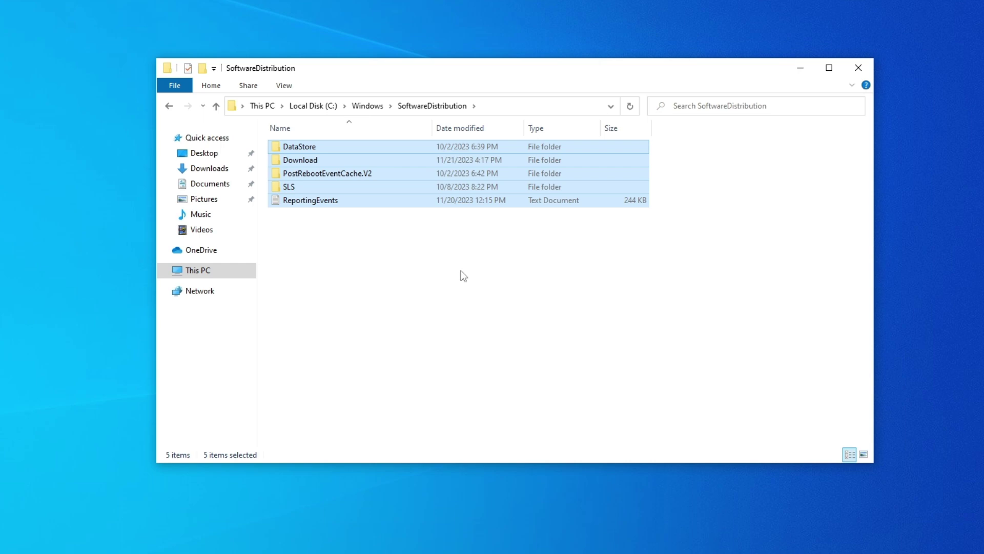
pyautogui.press('Delete')
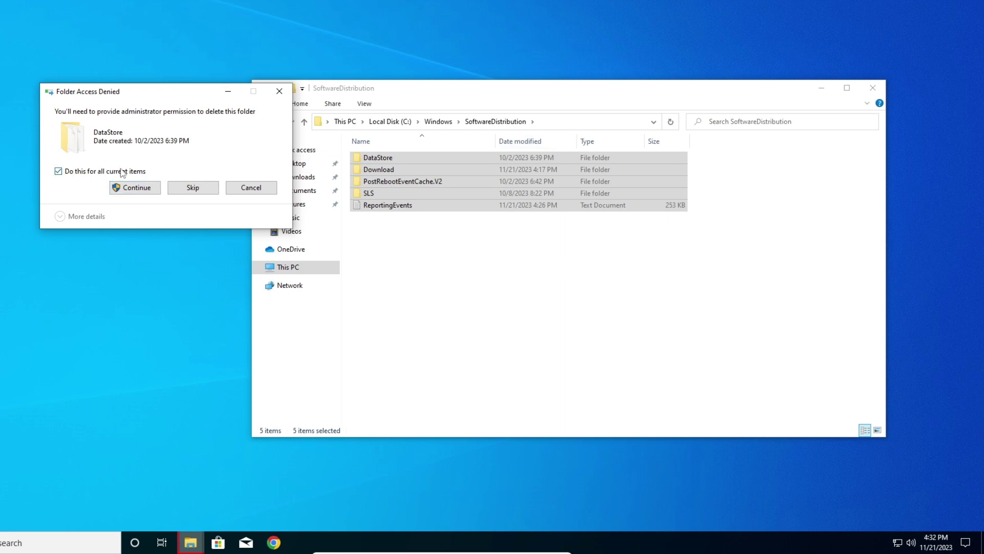
# - Continue with administrator permission and skip every in-use item during deletion
pyautogui.click(154, 186)
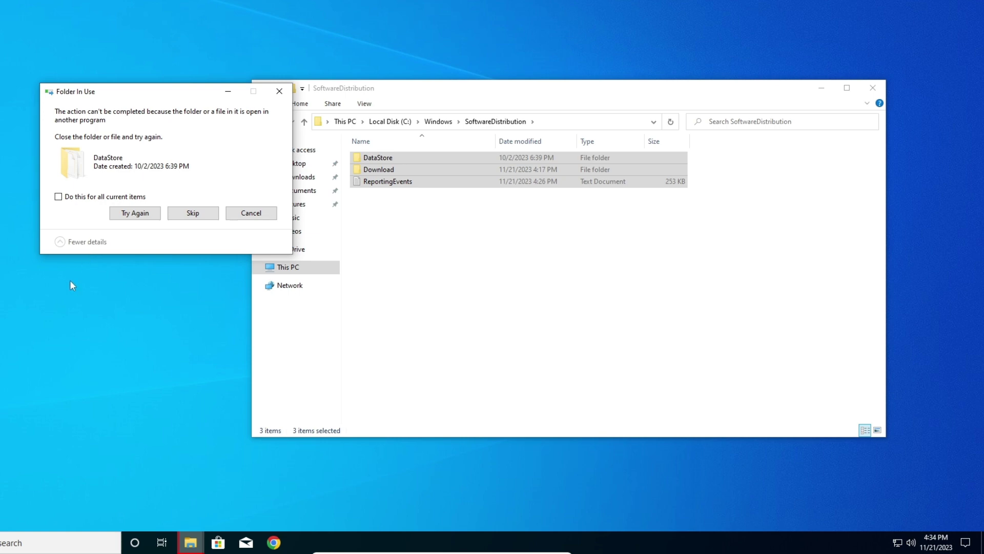
pyautogui.click(71, 201)
pyautogui.click(201, 216)
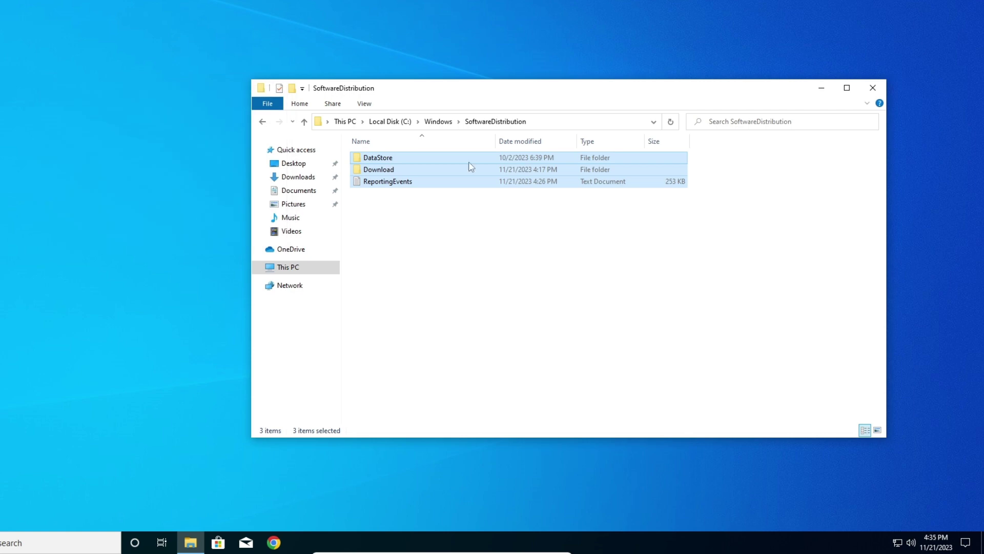
# - Close the SoftwareDistribution window and launch the Run app from Start search
pyautogui.click(872, 88)
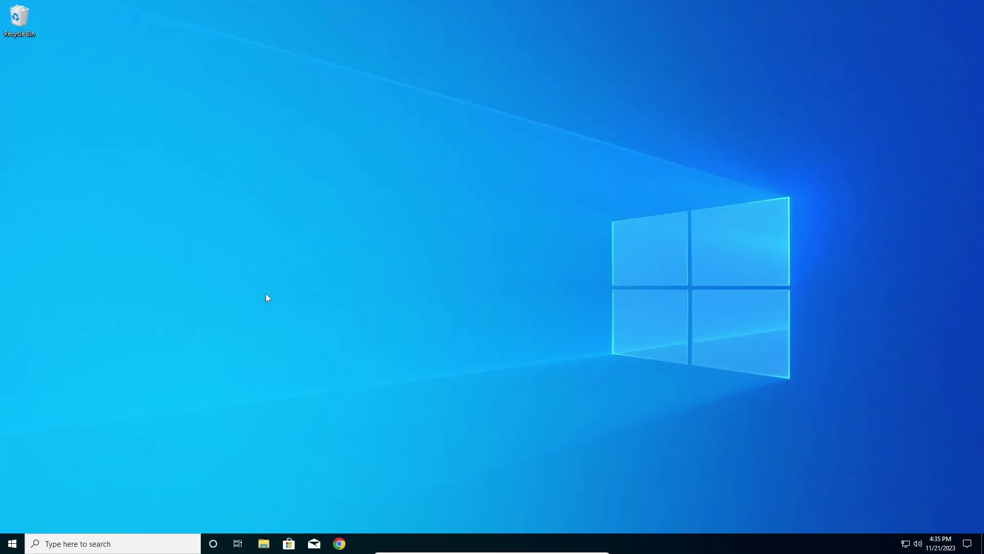
pyautogui.click(7, 542)
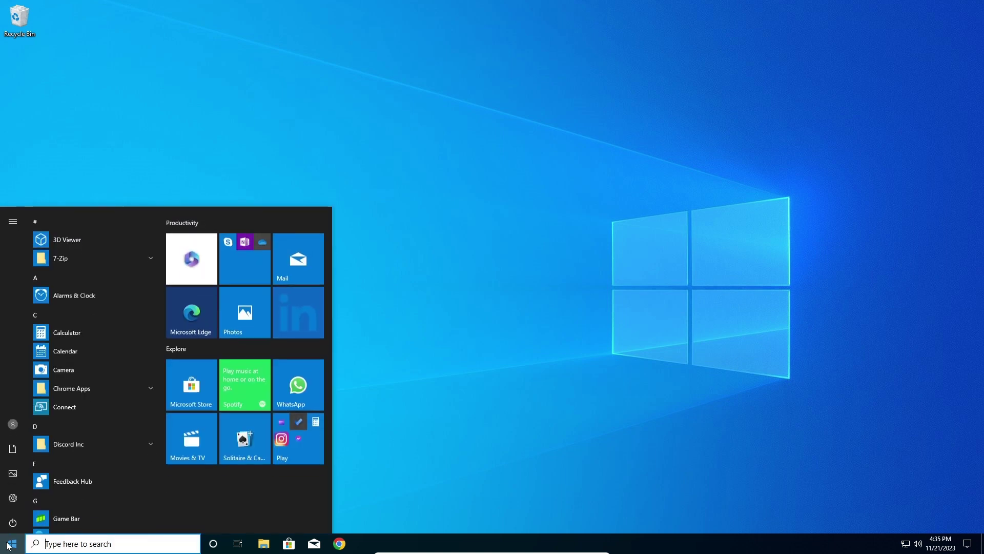
pyautogui.write('r')
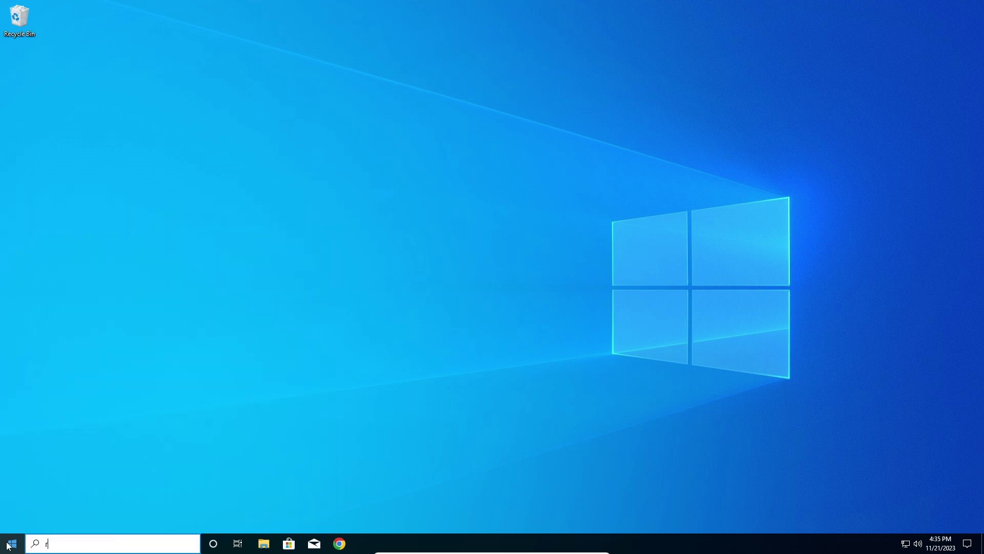
pyautogui.write('un')
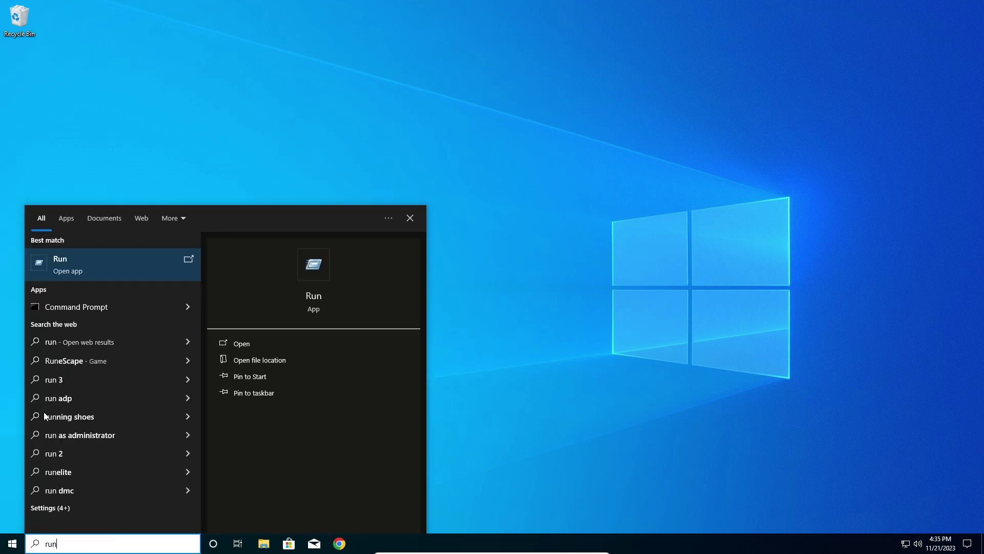
pyautogui.click(117, 264)
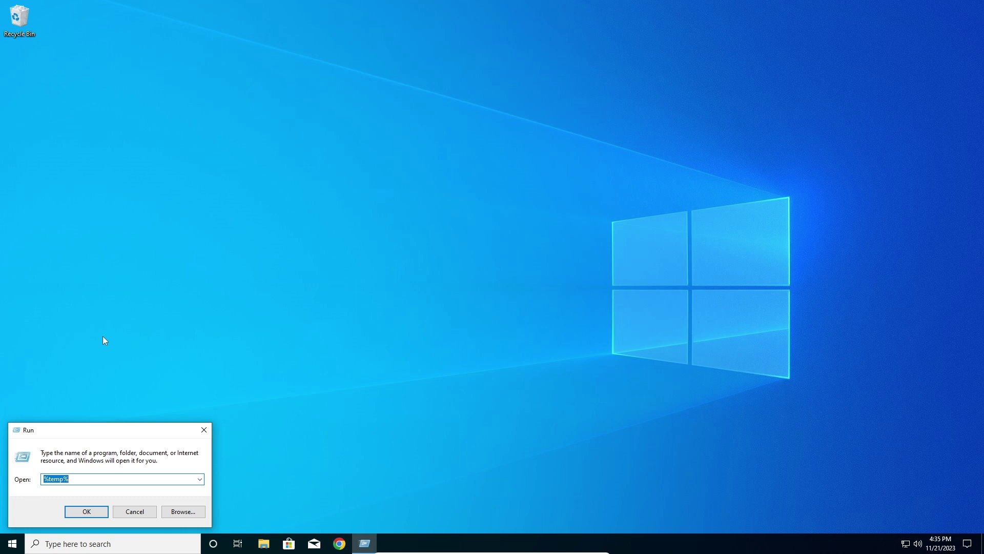
pyautogui.write('clea')
pyautogui.write('nmgr')
# - Run cleanmgr to start Disk Cleanup on drive C:
pyautogui.click(90, 512)
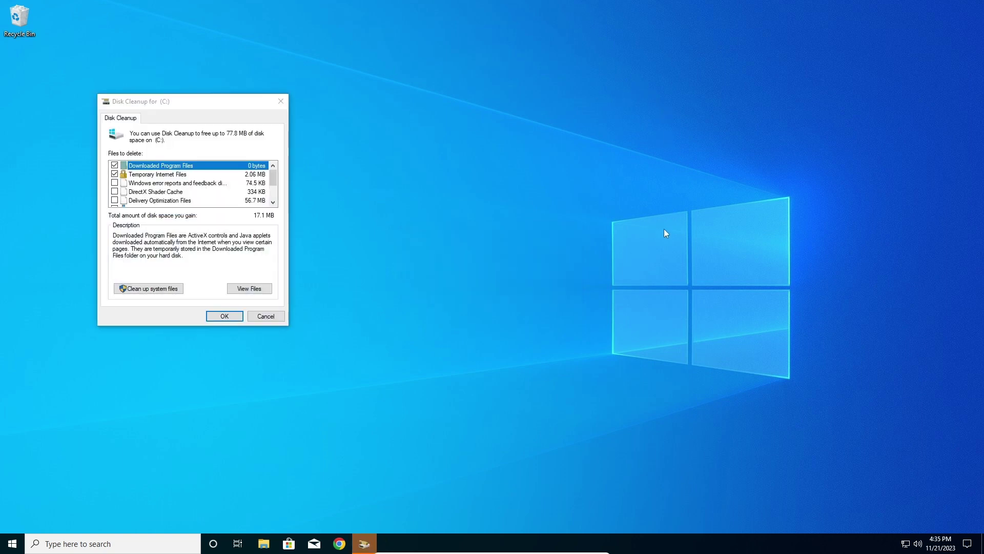
# - Add Windows error reports and Delivery Optimization Files, then permanently delete all 77.8 MB
pyautogui.click(115, 183)
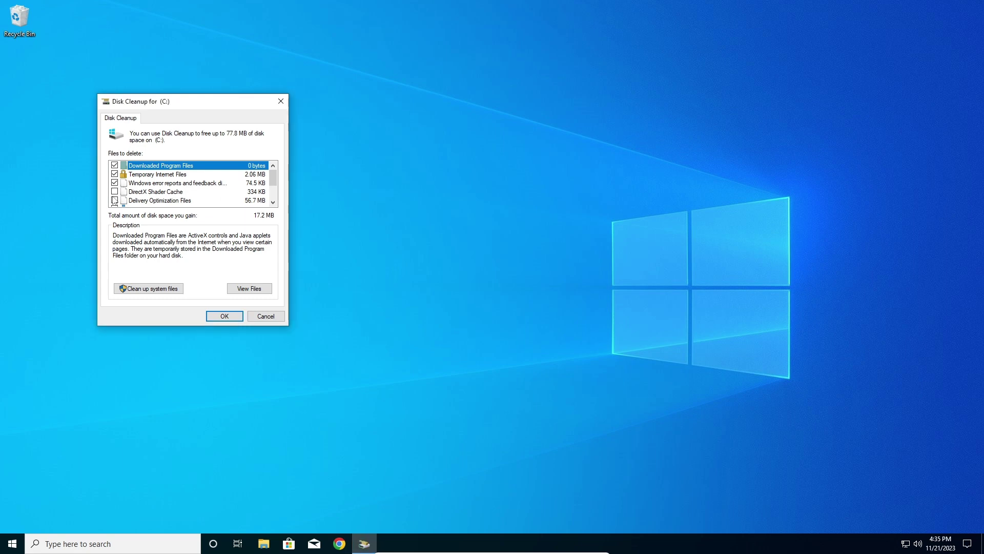
pyautogui.click(115, 200)
pyautogui.scroll(-2, 270, 199)
pyautogui.scroll(-2, 272, 199)
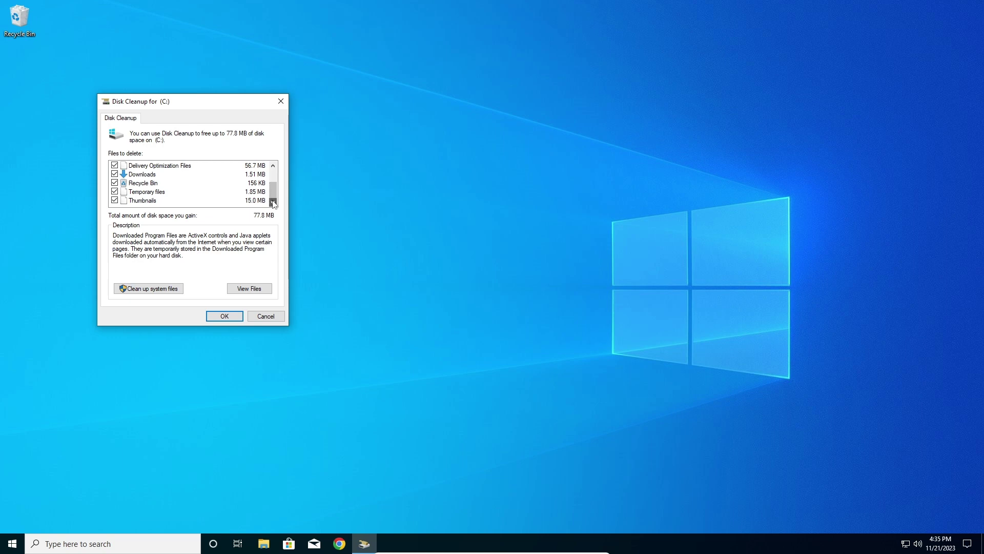
pyautogui.click(234, 317)
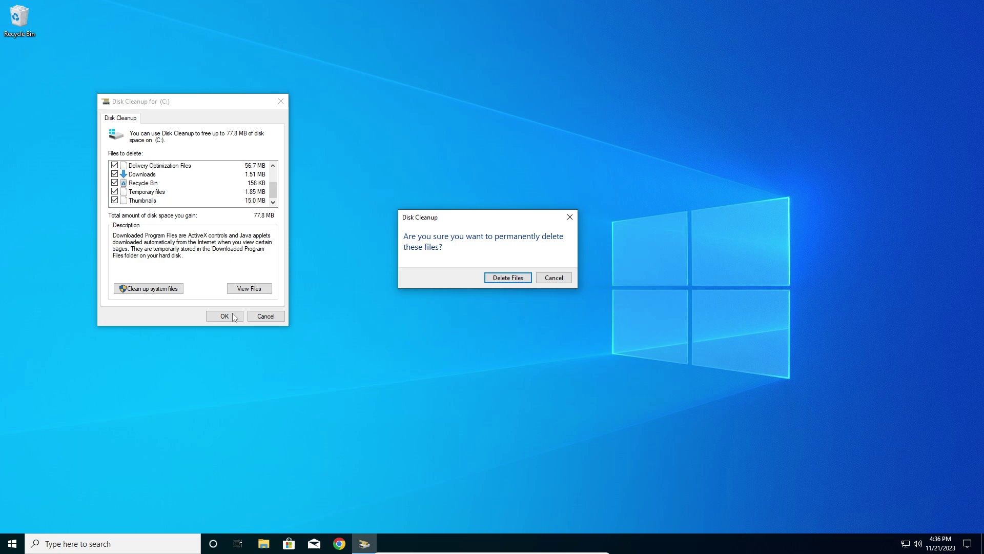
pyautogui.click(520, 278)
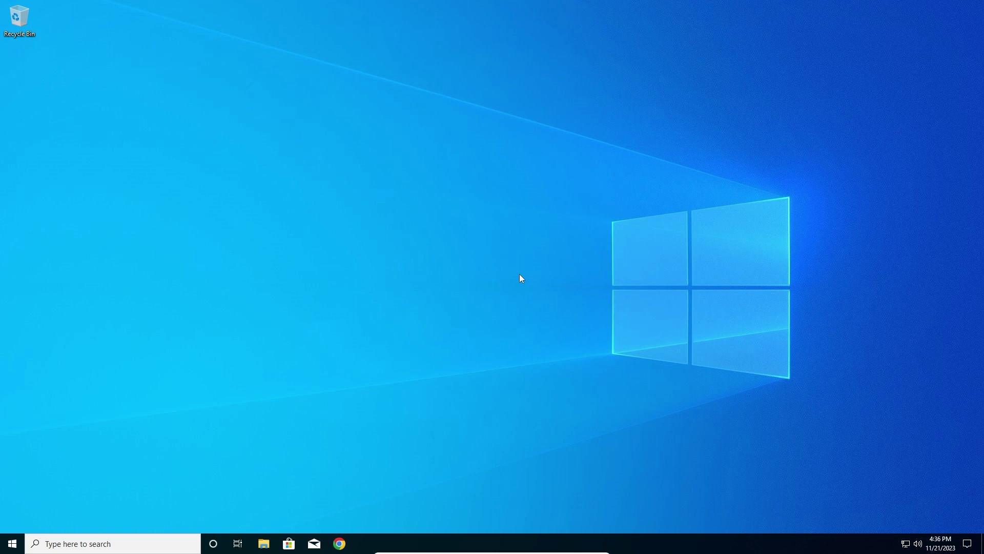
# - Launch Task Manager from the taskbar's context menu
pyautogui.rightClick(757, 548)
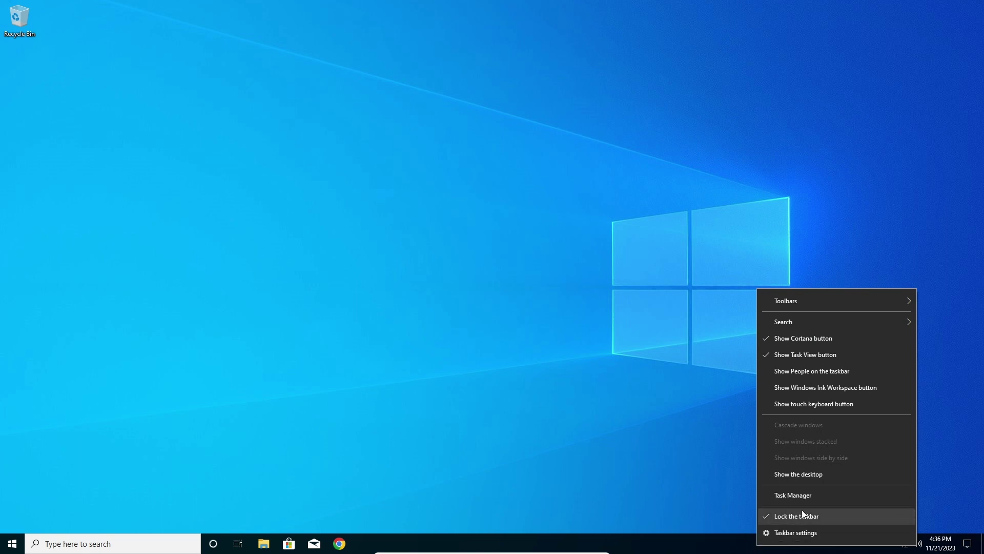
pyautogui.click(814, 496)
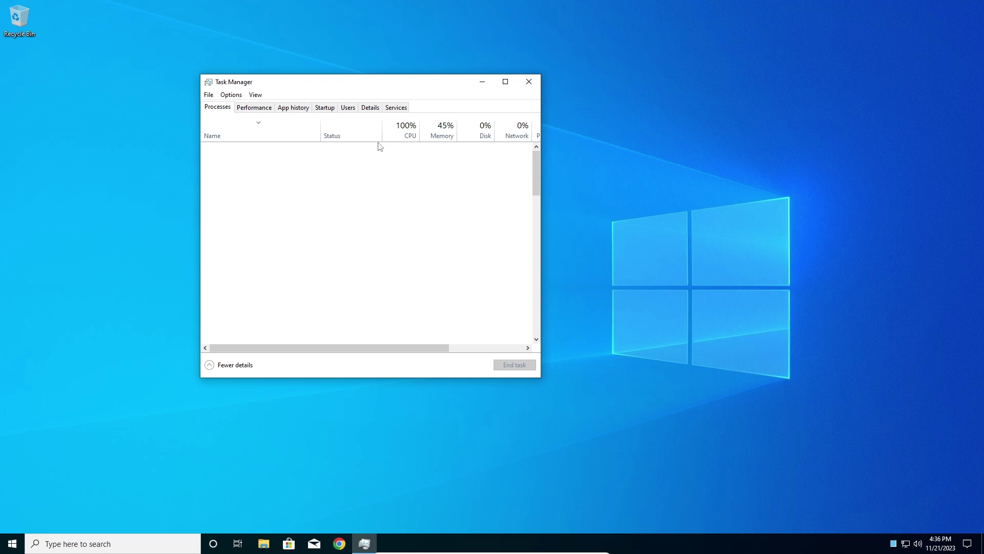
# - Leave Spotify disabled in the Startup list, then close Task Manager
pyautogui.click(333, 108)
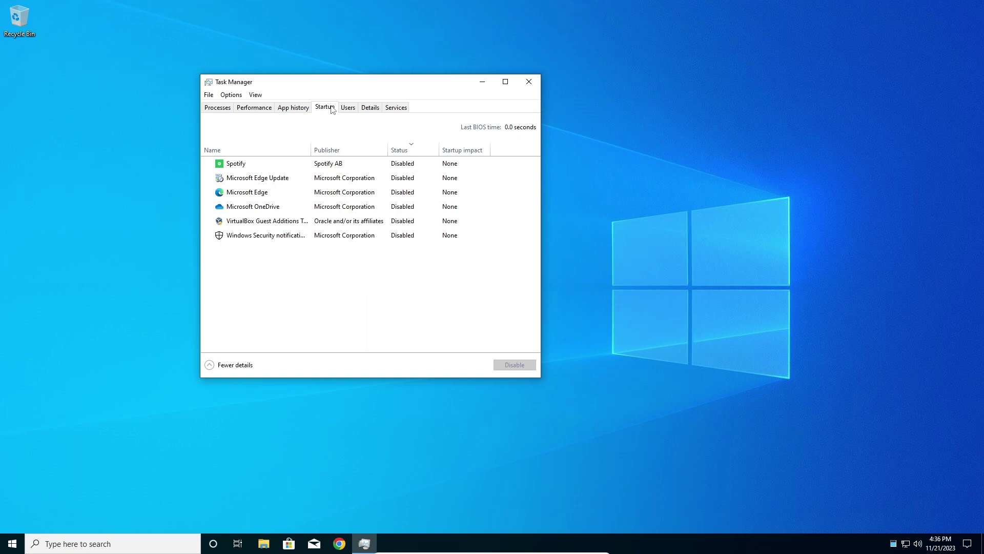
pyautogui.click(285, 165)
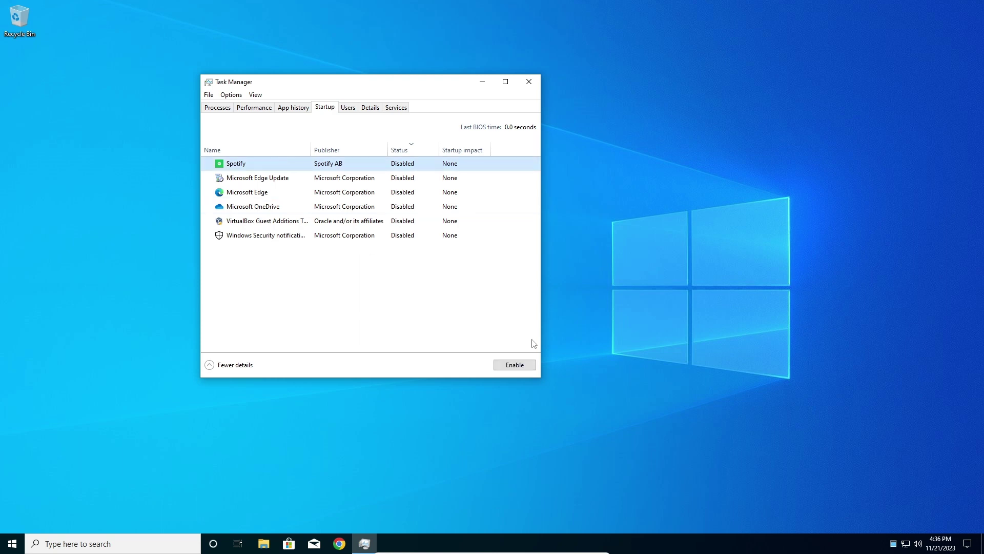
pyautogui.click(521, 367)
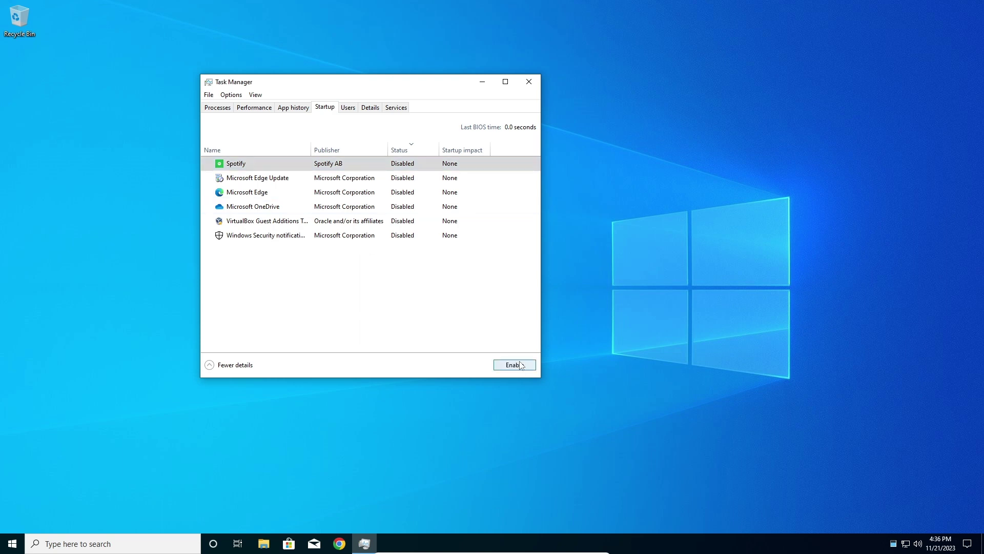
pyautogui.click(520, 366)
pyautogui.click(530, 367)
pyautogui.click(529, 83)
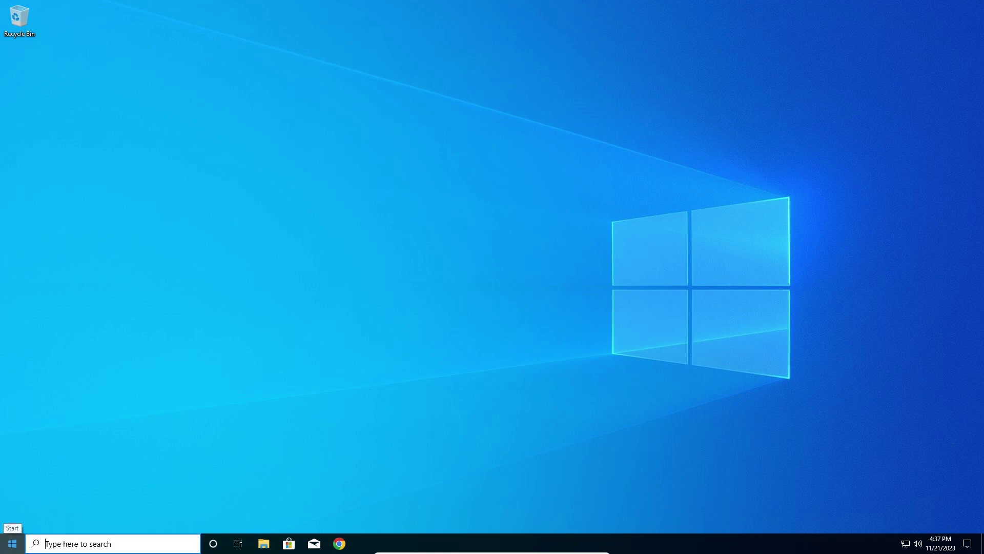
# - Run Command Prompt as administrator from Start search and approve the UAC prompt
pyautogui.click(12, 543)
pyautogui.write('cmd')
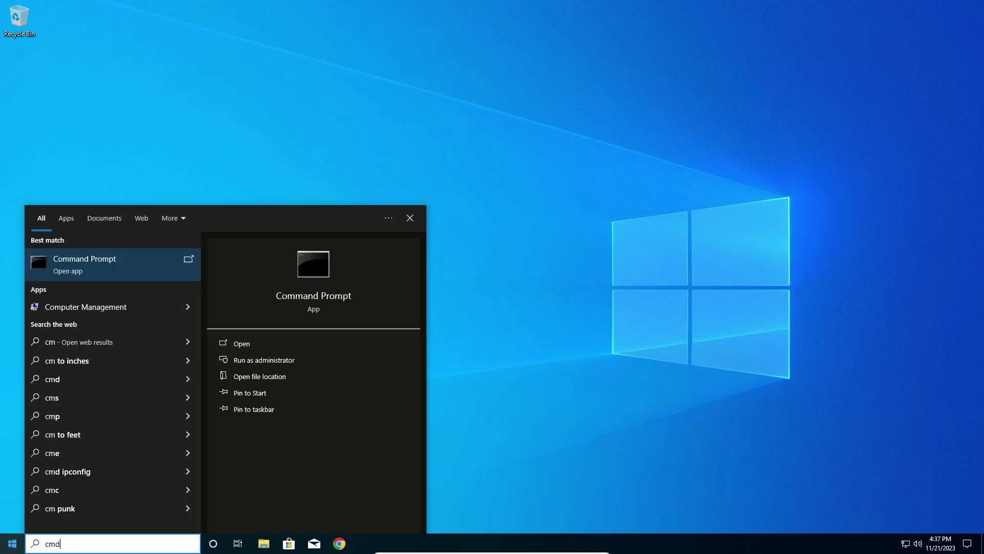
pyautogui.rightClick(125, 267)
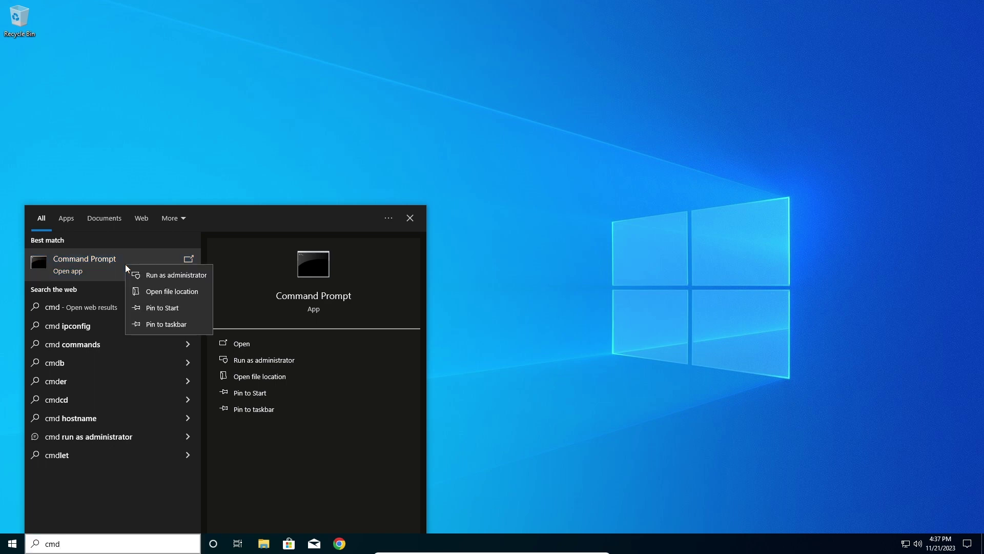
pyautogui.click(154, 275)
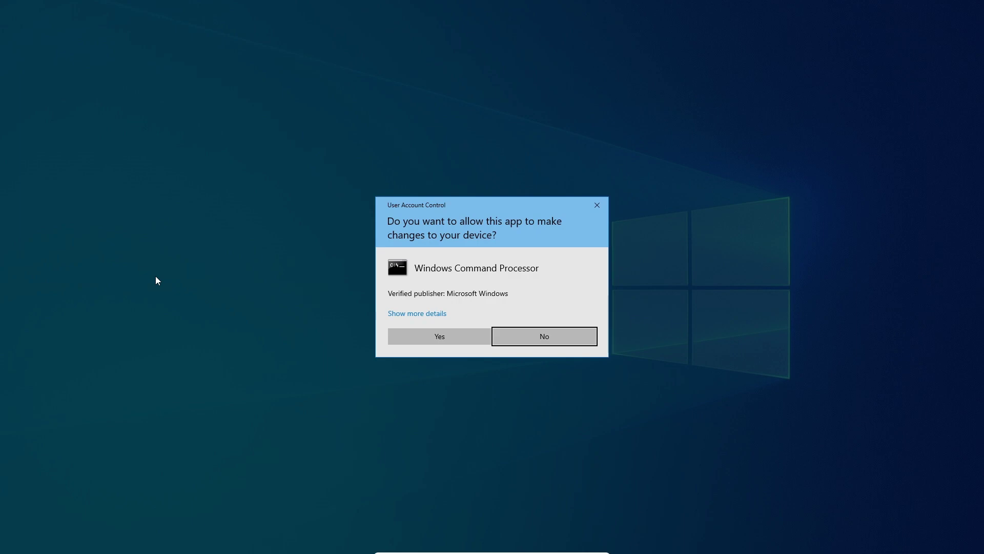
pyautogui.click(447, 334)
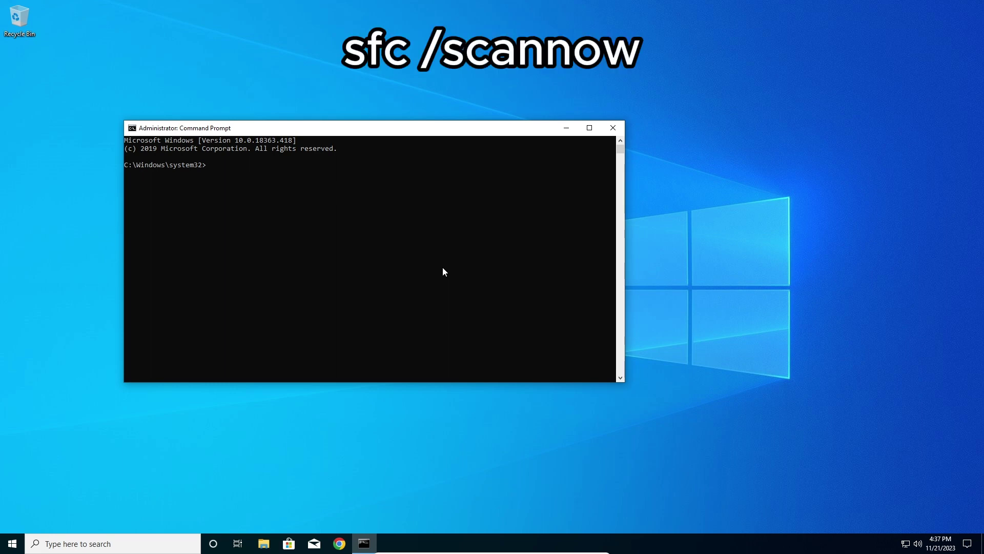
pyautogui.write('sf')
pyautogui.write('c ')
pyautogui.write('/')
pyautogui.write('sca')
pyautogui.write('nno')
pyautogui.write('w')
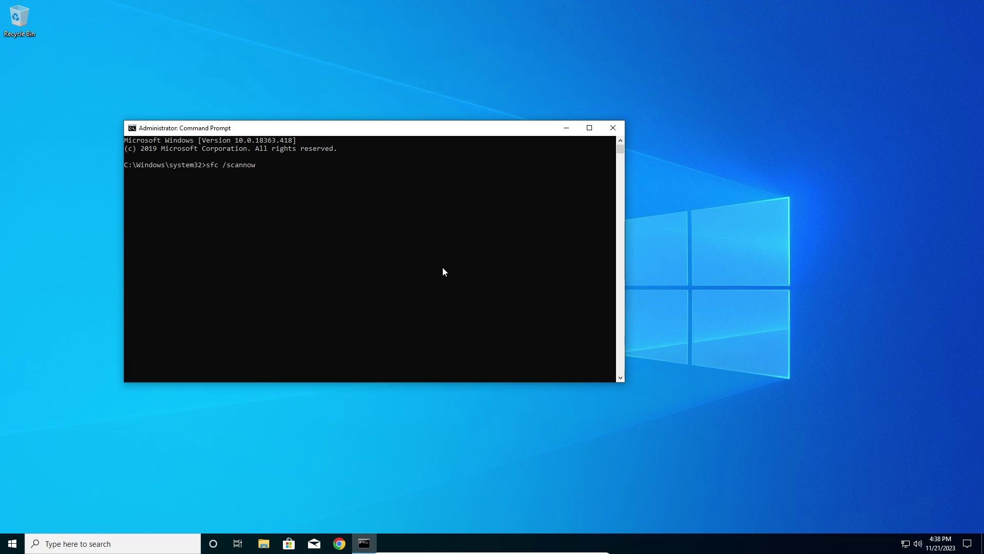
# - Run sfc /scannow at the administrator Command Prompt to check system files
pyautogui.press('Return')
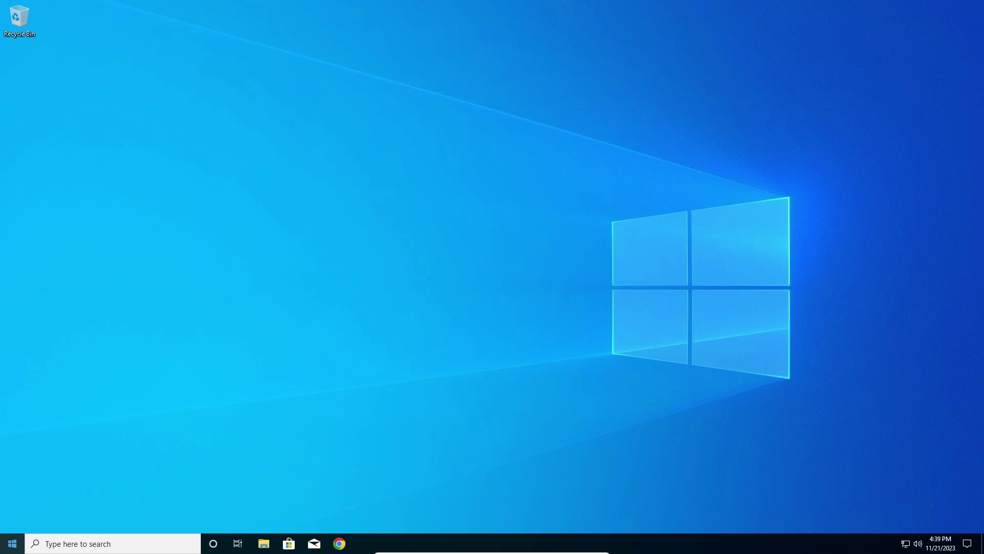
# - Search Start for 'troubleshoot' and open the Troubleshoot settings page
pyautogui.click(11, 543)
pyautogui.write('tr')
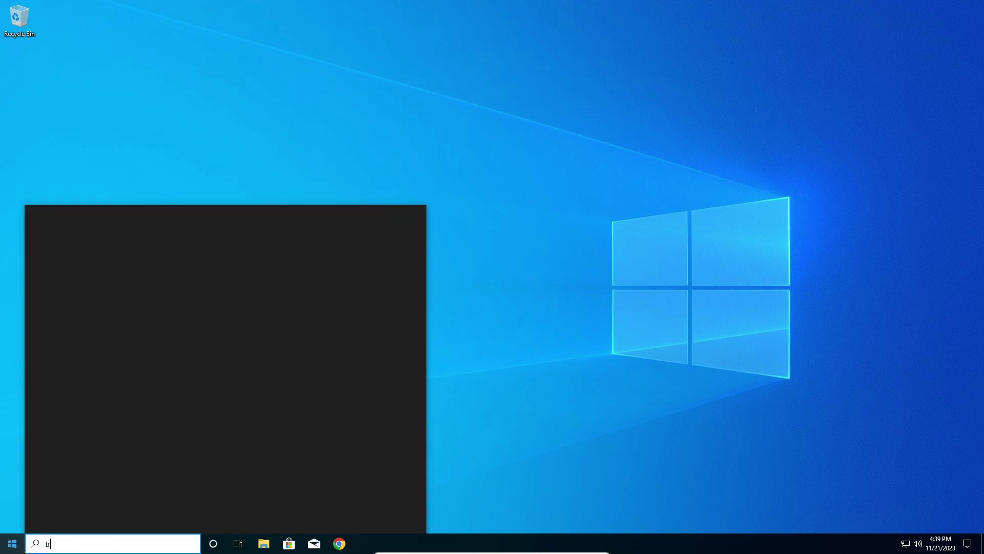
pyautogui.write('oubles')
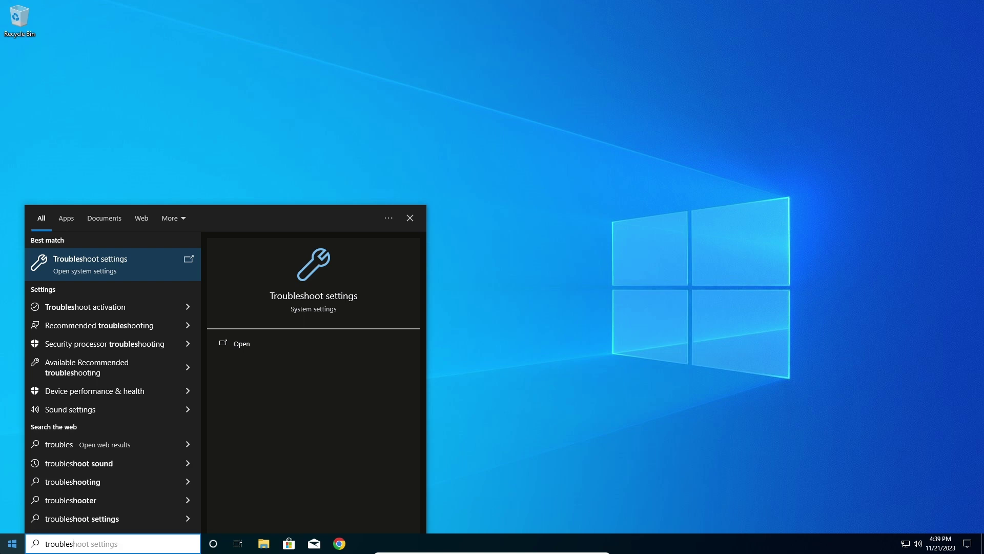
pyautogui.write('hoot')
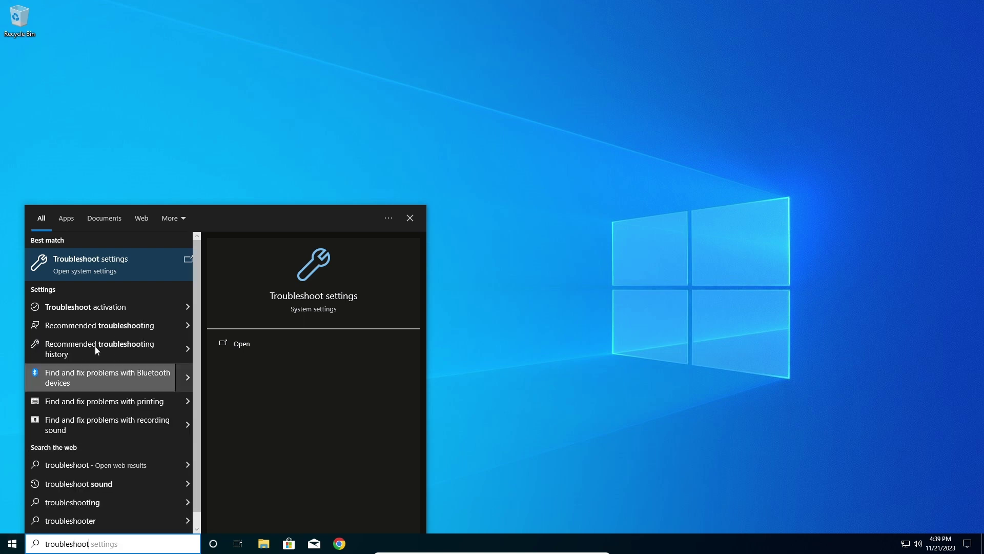
pyautogui.click(140, 265)
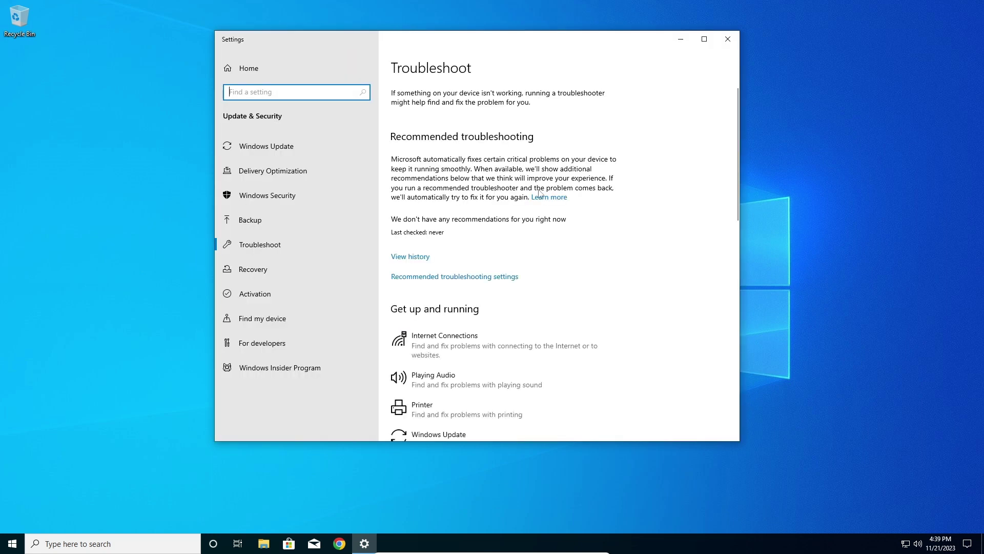
pyautogui.moveTo(734, 116)
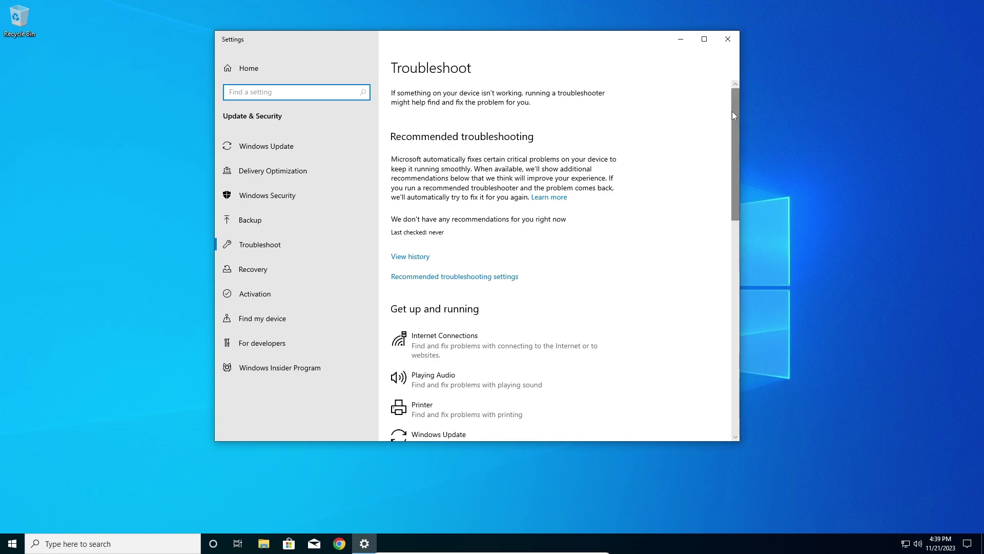
pyautogui.moveTo(732, 111); pyautogui.dragTo(747, 190)
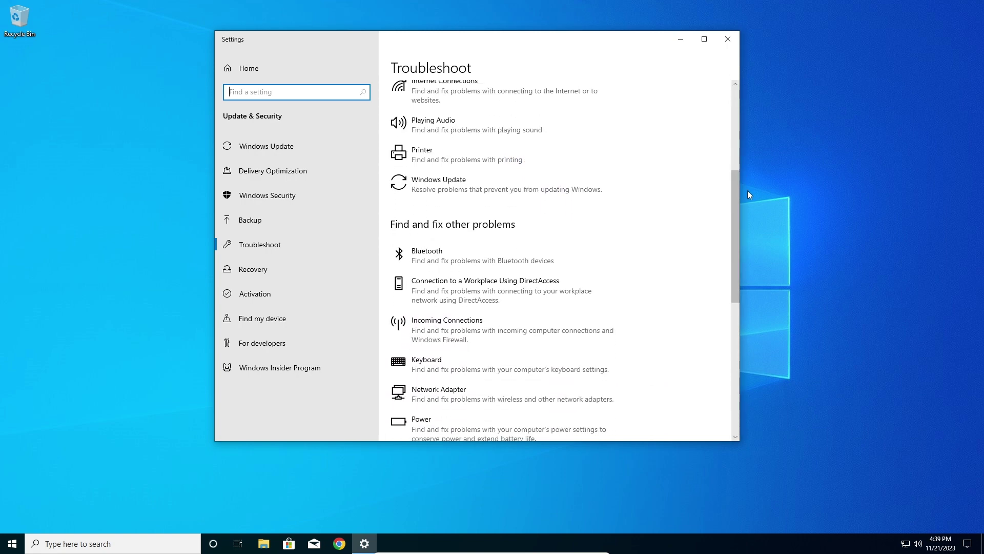
# - Expand Windows Update and start its troubleshooter
pyautogui.click(573, 176)
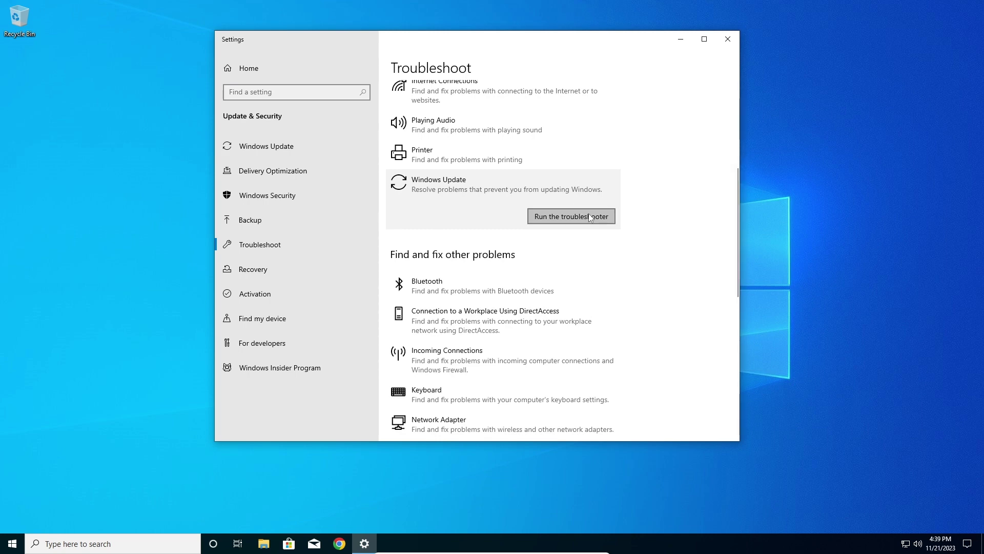
pyautogui.click(609, 216)
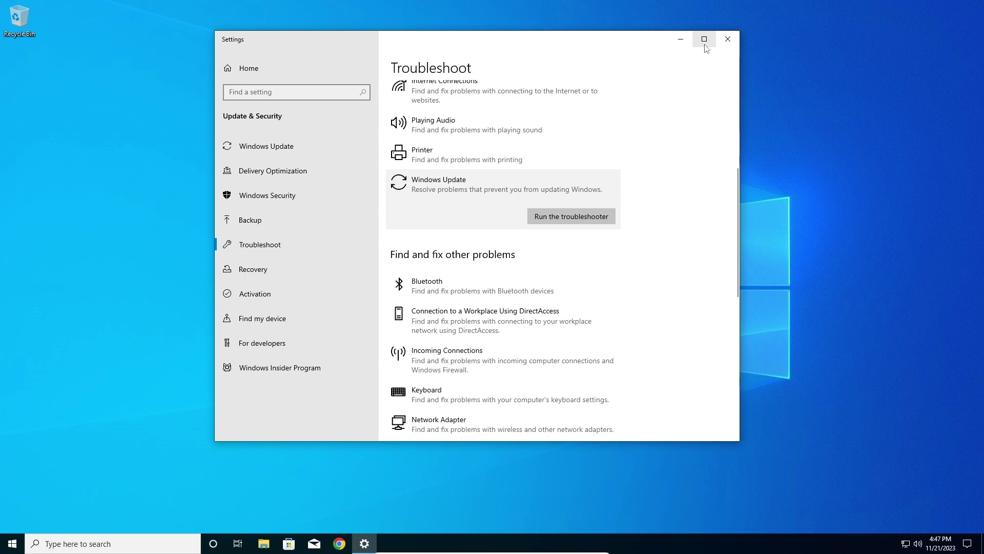
pyautogui.click(730, 42)
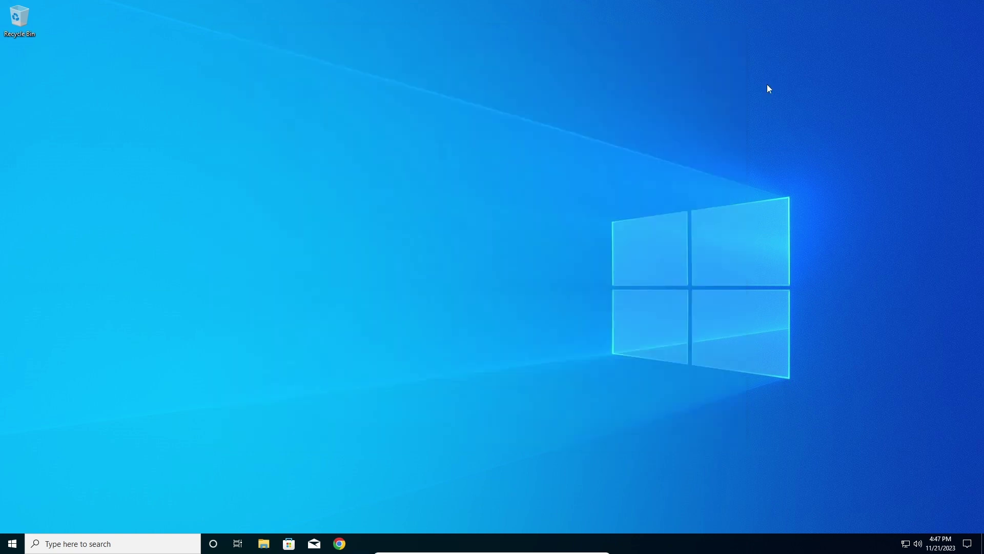